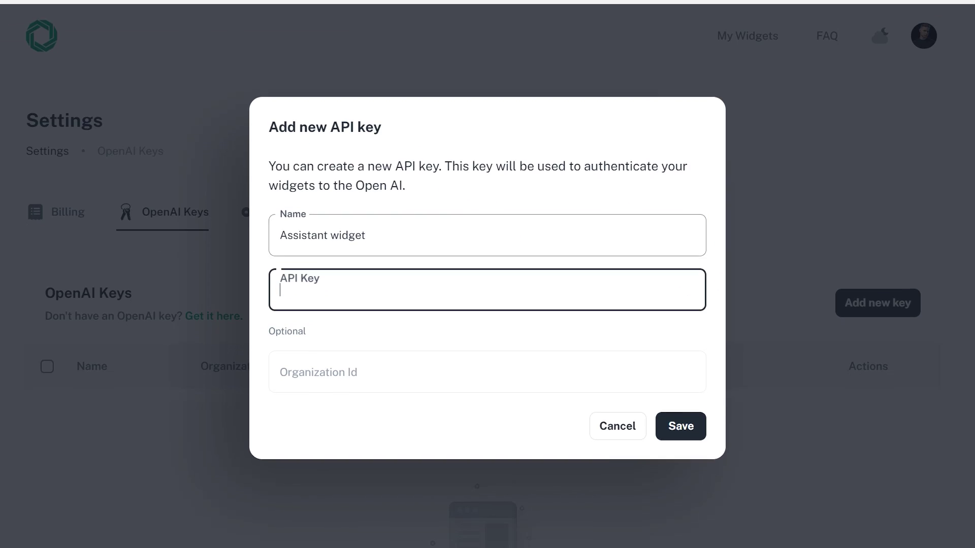
Paste the OpenAI API key into the Assistant widget's API Key field.
{"action": "key", "text": "ctrl+v"}
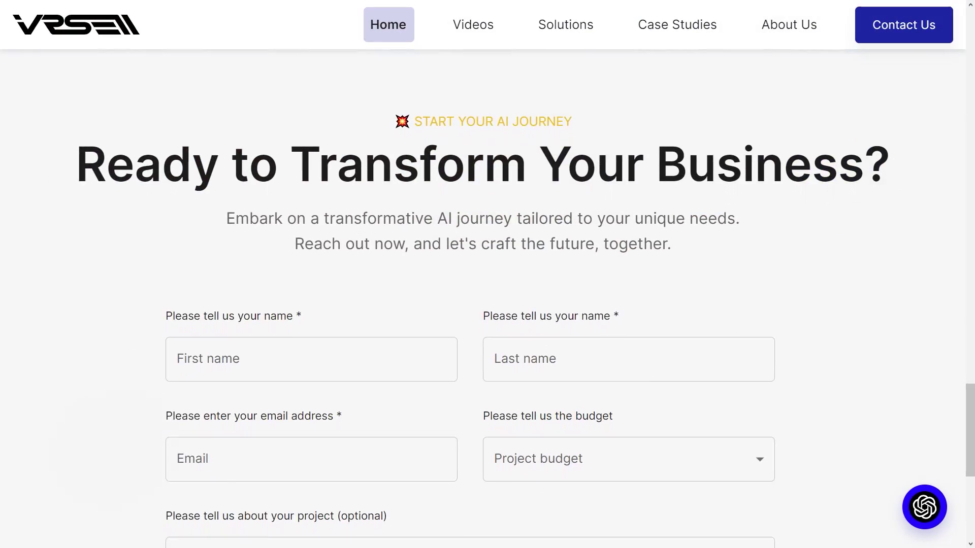
On the VRSEN contact page, ask the site's chat assistant about a custom AI project.
{"action": "scroll", "coordinate": [470, 325], "scroll_direction": "down", "scroll_amount": 1}
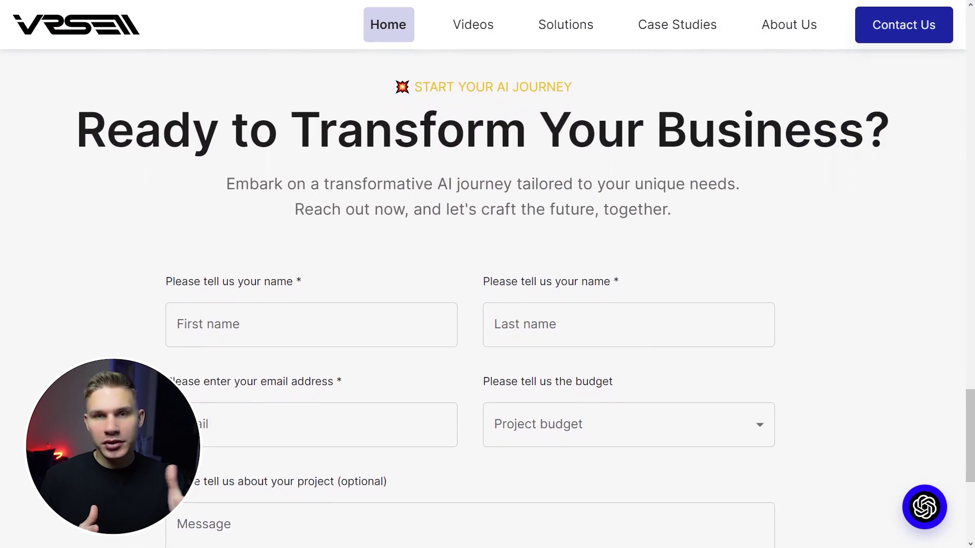
{"action": "scroll", "coordinate": [470, 324], "scroll_direction": "down", "scroll_amount": 1}
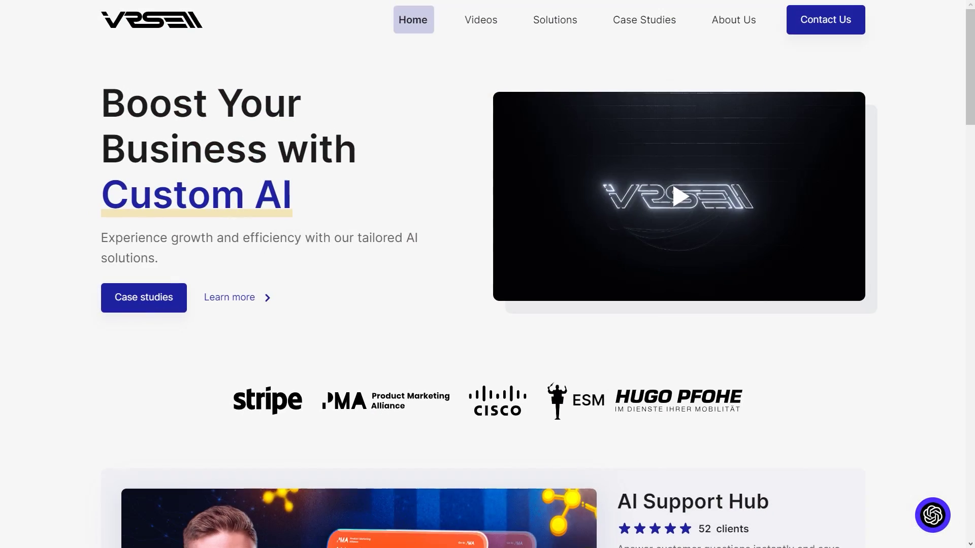
{"action": "type", "text": "I"}
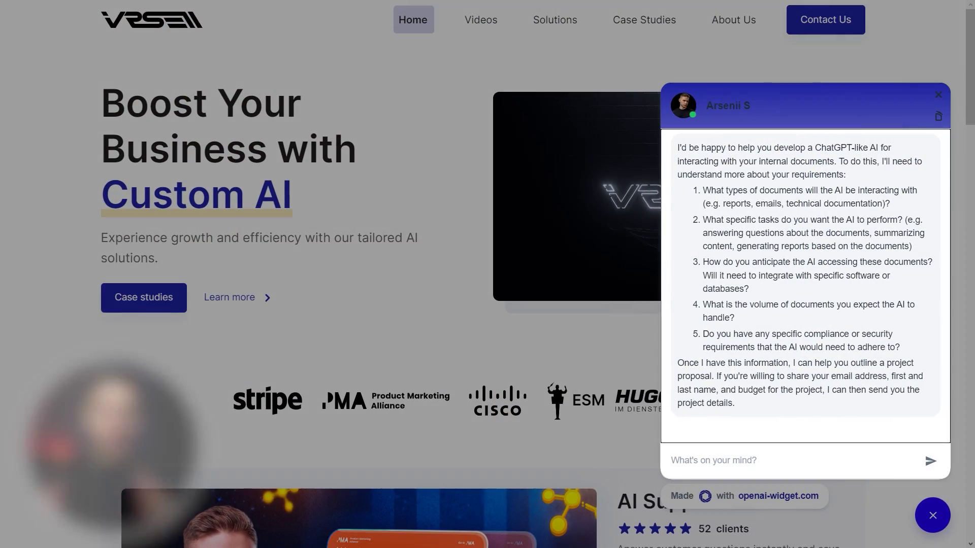
{"action": "key", "text": "Return"}
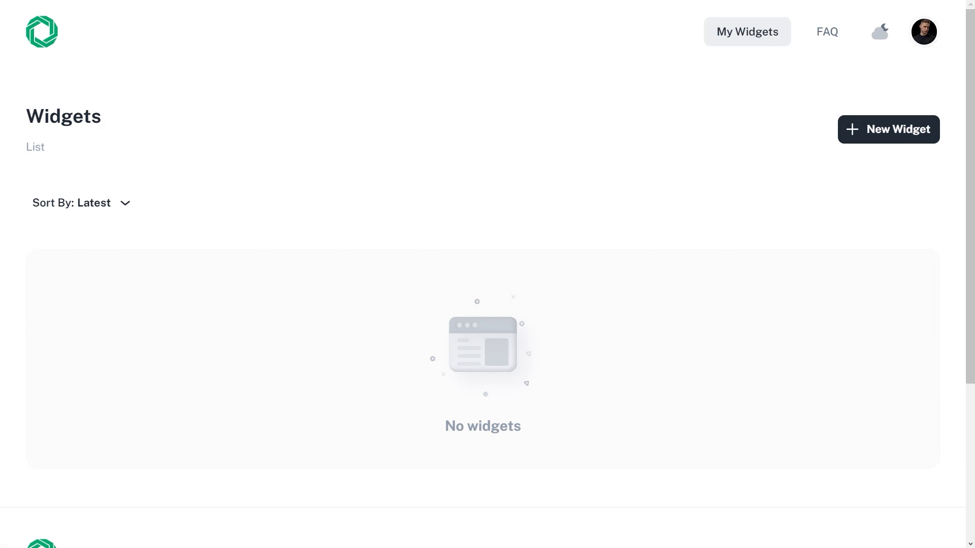
Save the Assistant widget OpenAI API key in the account's API Keys settings.
{"action": "left_click", "coordinate": [923, 31]}
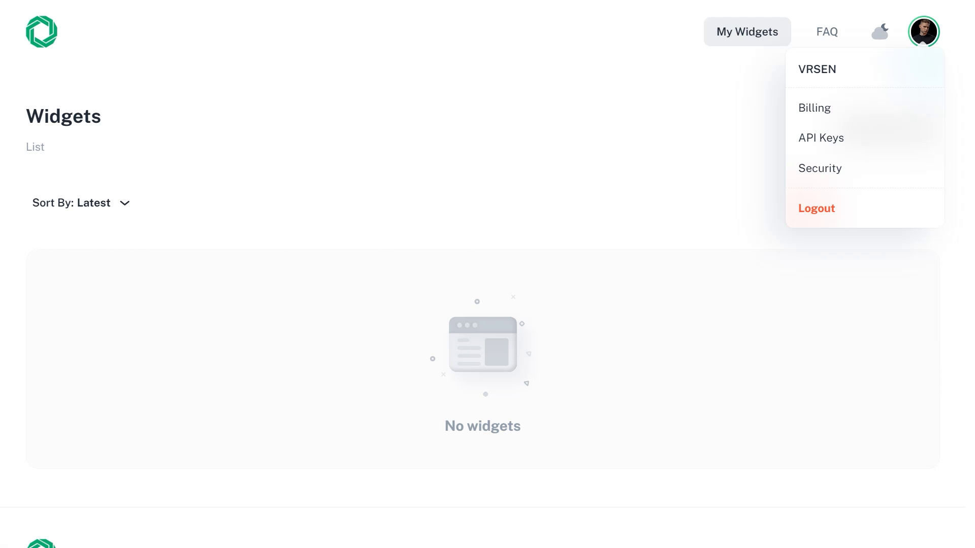
{"action": "left_click", "coordinate": [821, 138]}
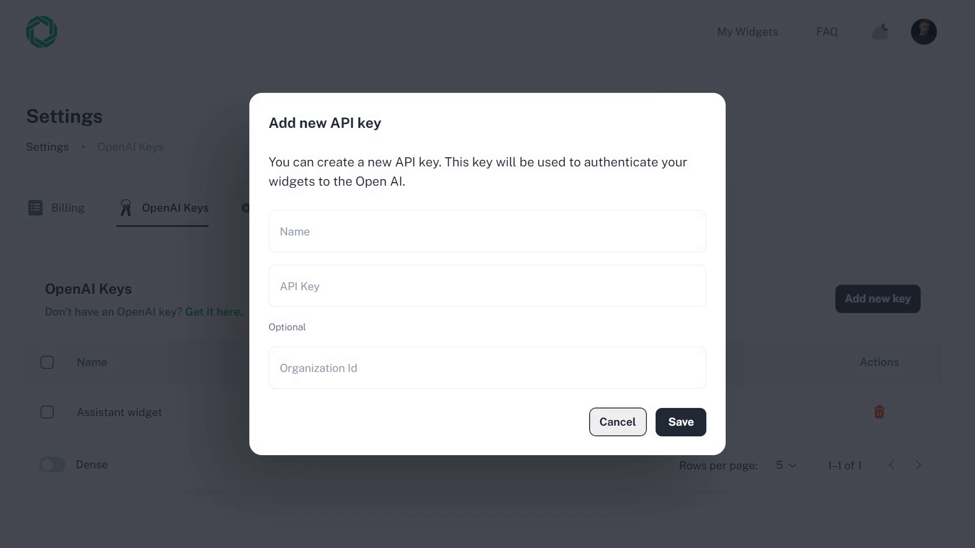
{"action": "left_click", "coordinate": [617, 422]}
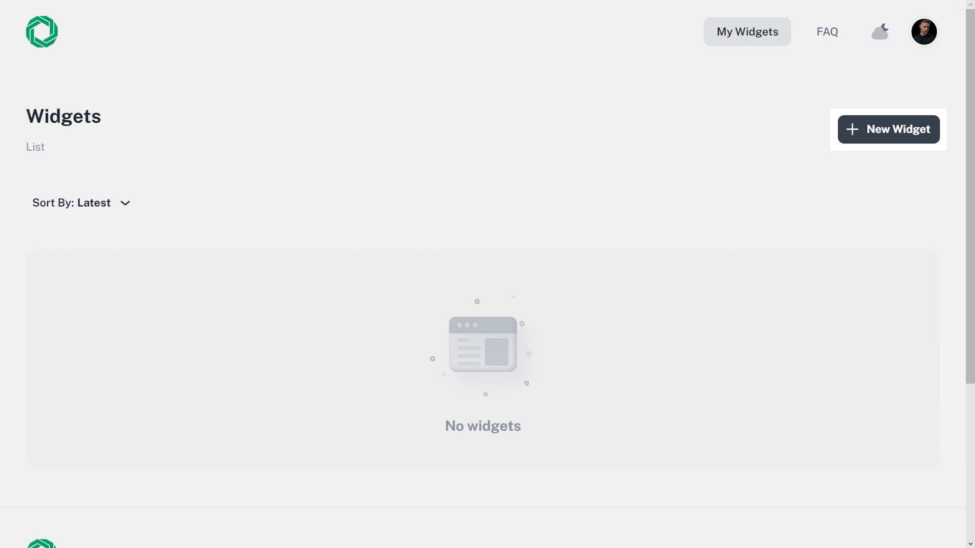
Start a new widget described as 'I help businesses leverage the power of AI.'.
{"action": "left_click", "coordinate": [889, 130]}
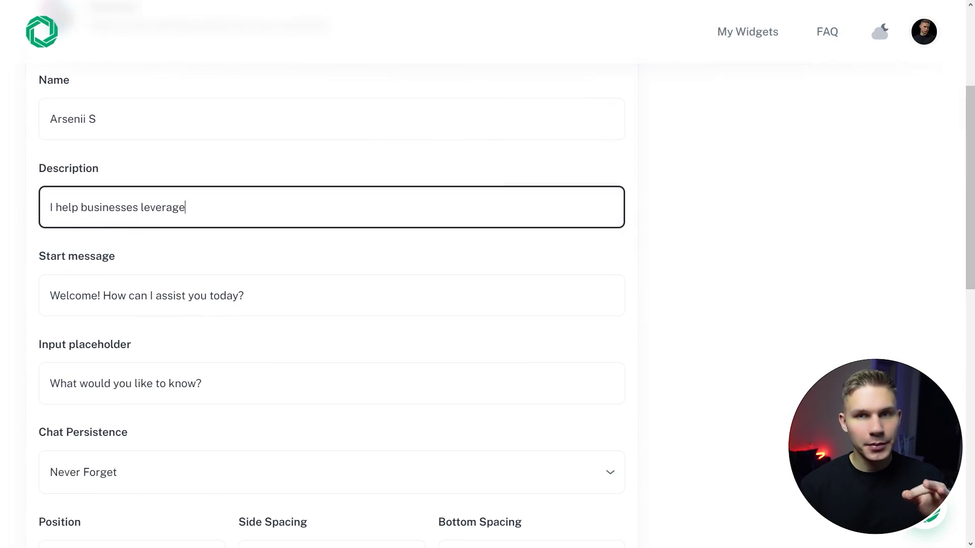
{"action": "type", "text": "p businesses leverage the power of AI."}
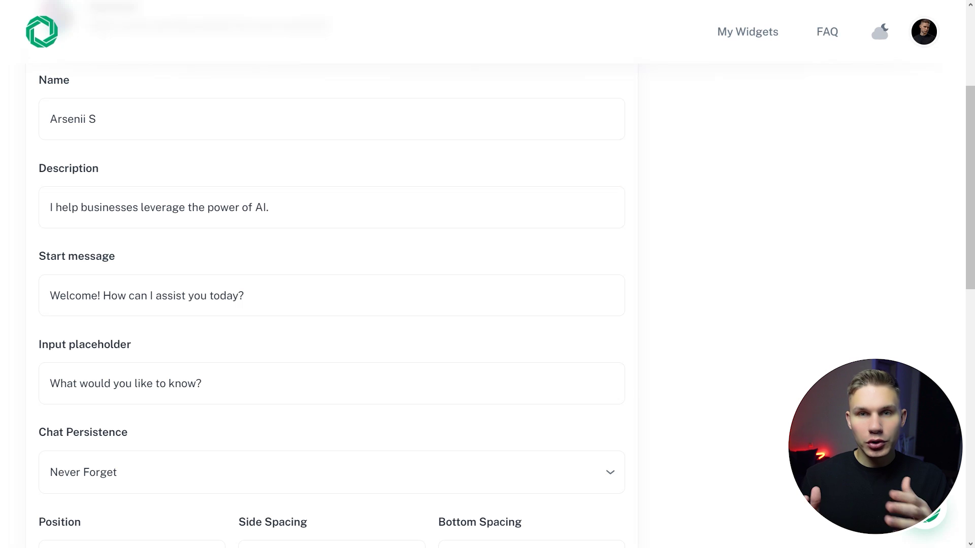
{"action": "scroll", "coordinate": [330, 274], "scroll_direction": "down", "scroll_amount": 2}
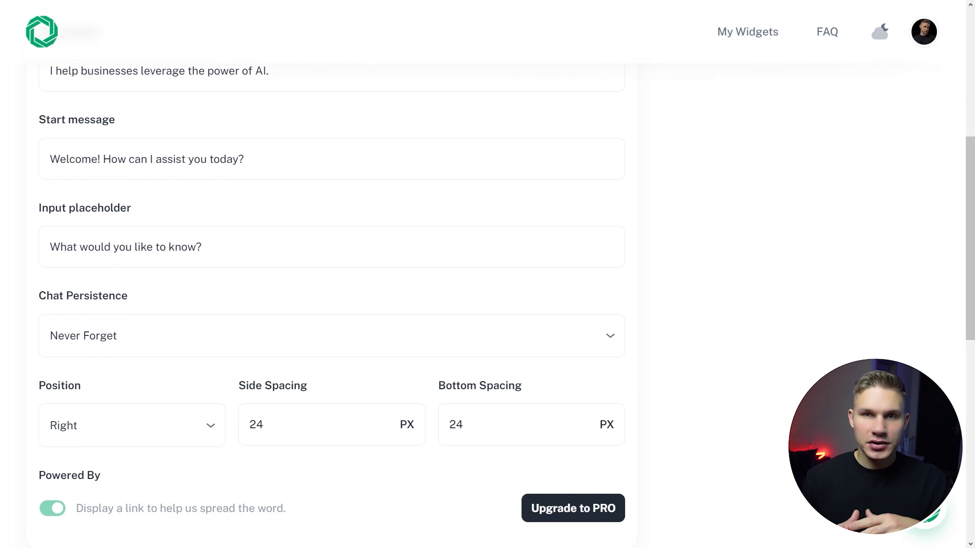
Highlight the Input placeholder and Position settings, then preview and close the chat window.
{"action": "left_click_drag", "start_coordinate": [39, 103], "coordinate": [116, 103]}
{"action": "left_click_drag", "start_coordinate": [39, 191], "coordinate": [131, 191]}
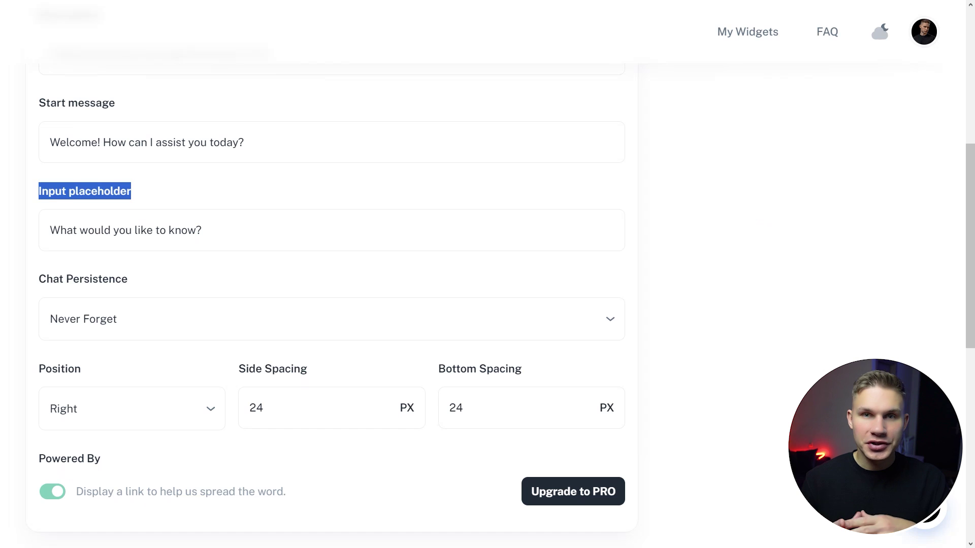
{"action": "left_click_drag", "start_coordinate": [39, 279], "coordinate": [127, 278]}
{"action": "left_click_drag", "start_coordinate": [39, 369], "coordinate": [80, 368]}
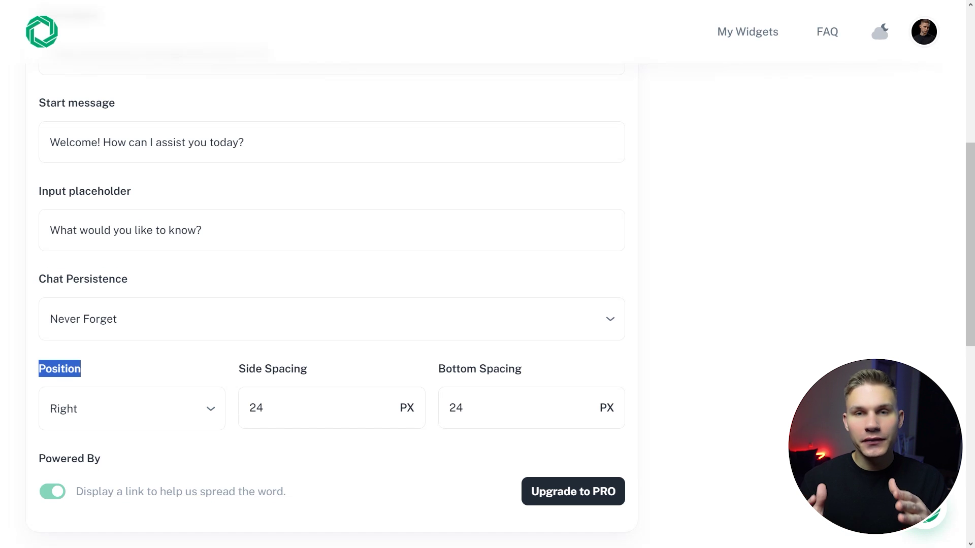
{"action": "left_click", "coordinate": [924, 508]}
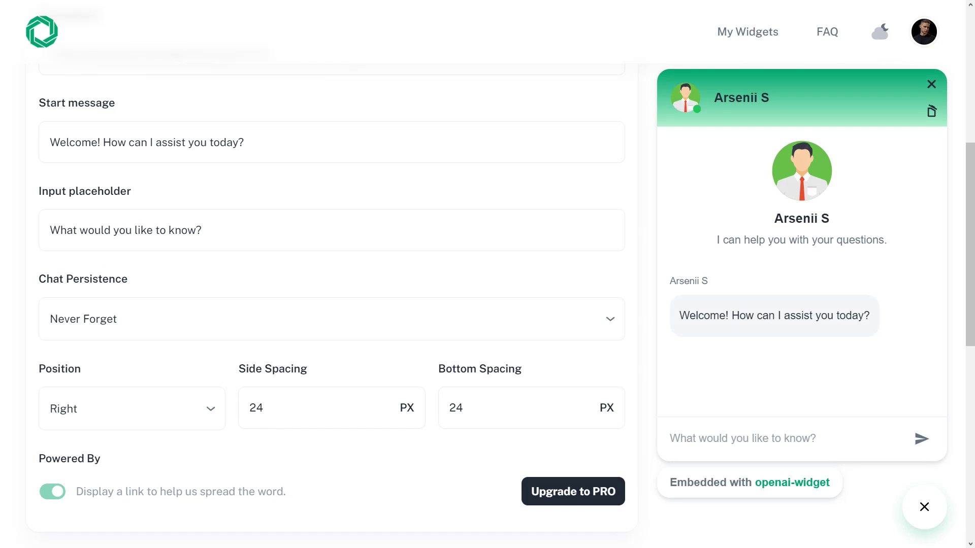
{"action": "left_click", "coordinate": [924, 507]}
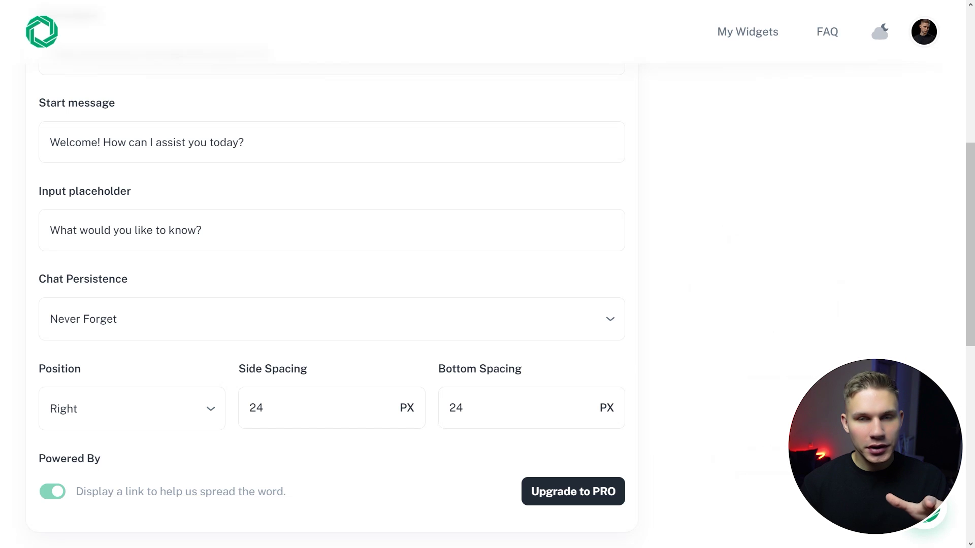
{"action": "left_click", "coordinate": [330, 318]}
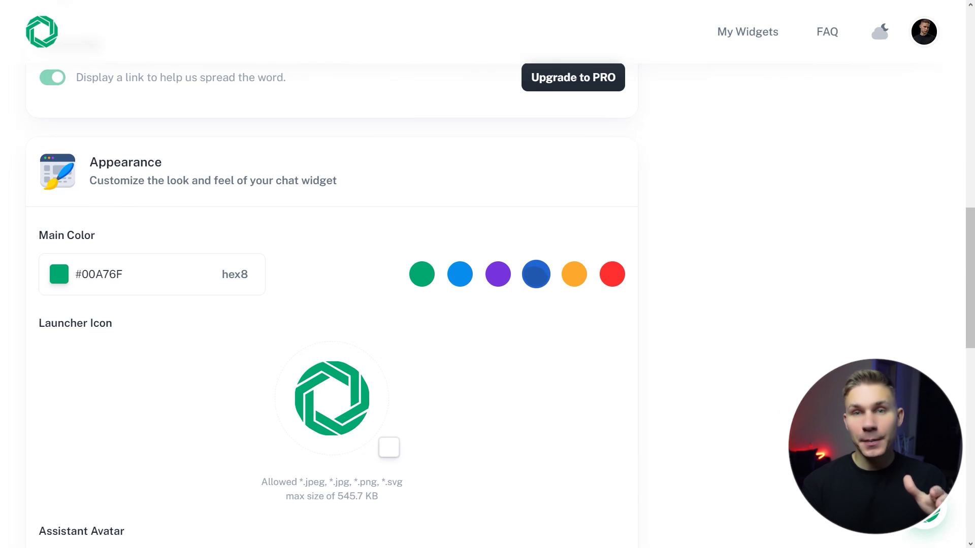
Set the widget's main colour to blue #2065D1.
{"action": "left_click", "coordinate": [536, 274]}
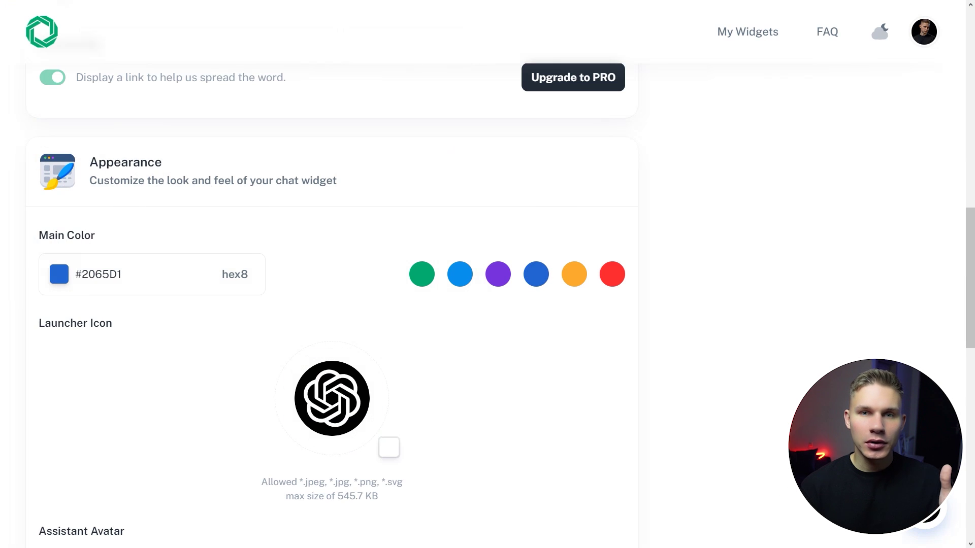
{"action": "scroll", "coordinate": [332, 304], "scroll_direction": "down", "scroll_amount": 5}
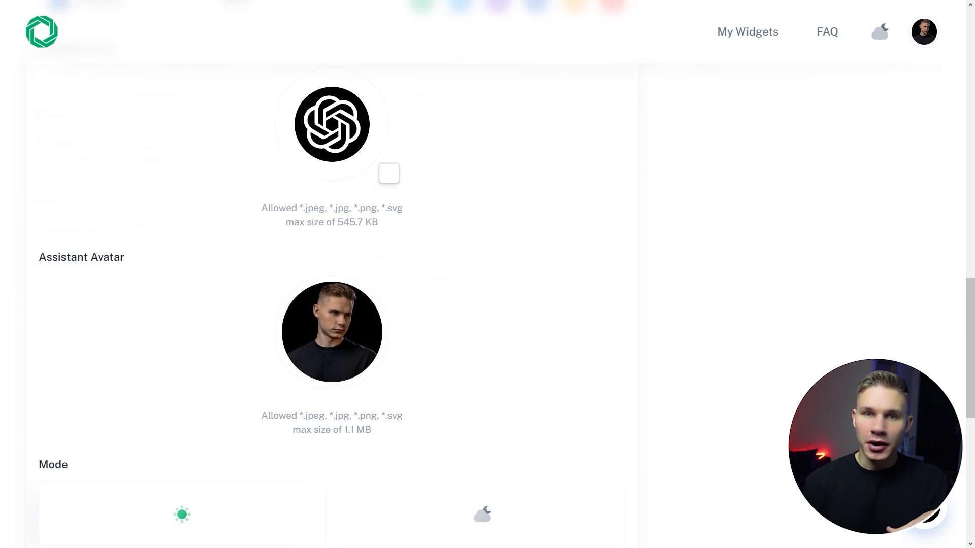
{"action": "scroll", "coordinate": [332, 305], "scroll_direction": "down", "scroll_amount": 7}
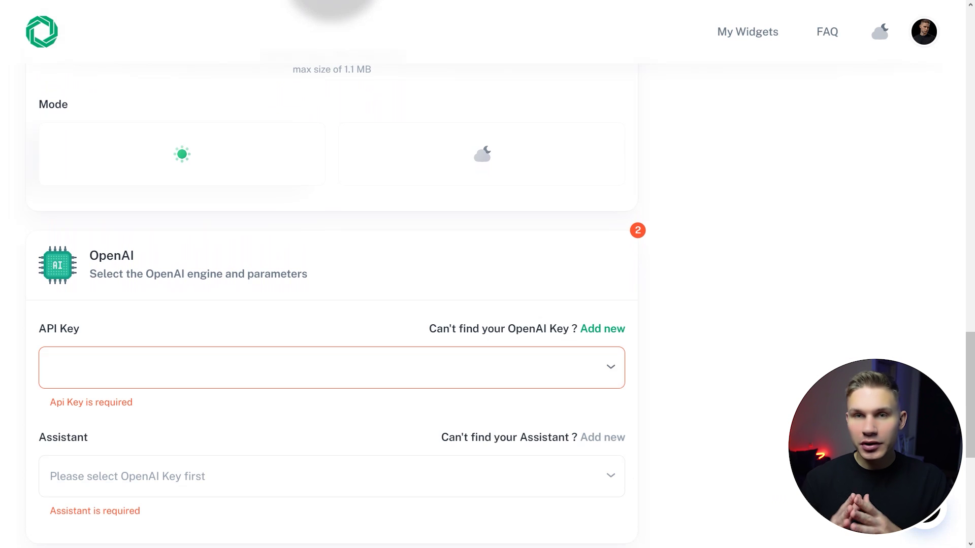
{"action": "scroll", "coordinate": [331, 304], "scroll_direction": "down", "scroll_amount": 2}
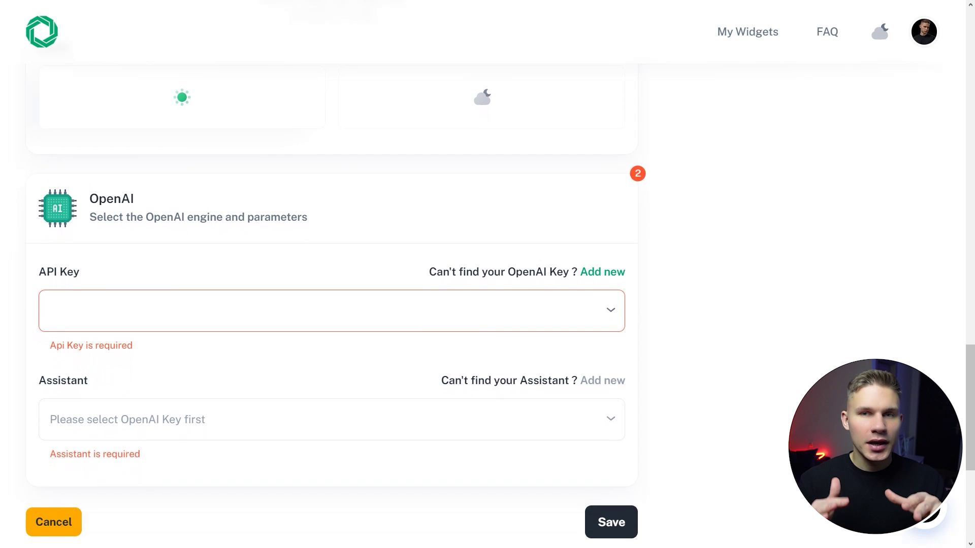
Link the Assistant widget API key, then check the existing assistants list without choosing one.
{"action": "left_click", "coordinate": [325, 289]}
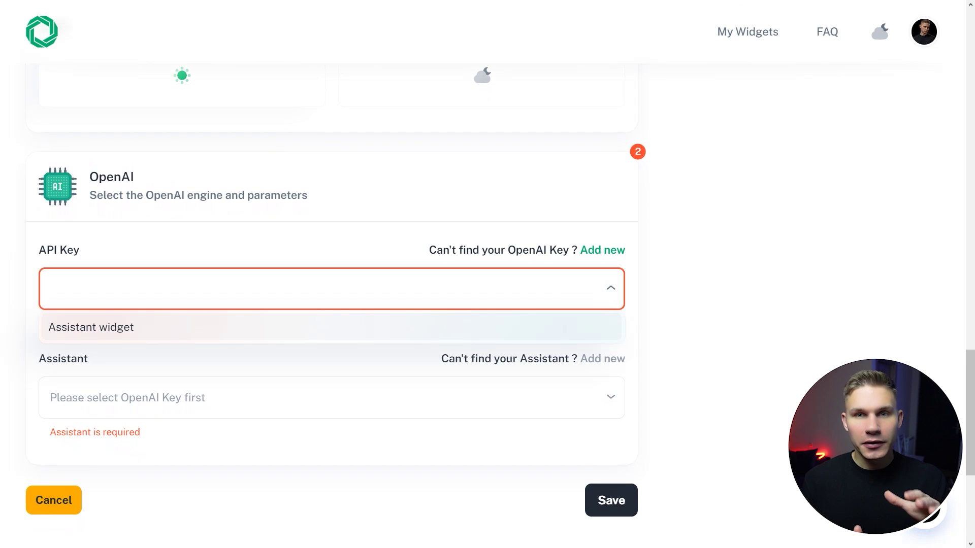
{"action": "key", "text": "Return"}
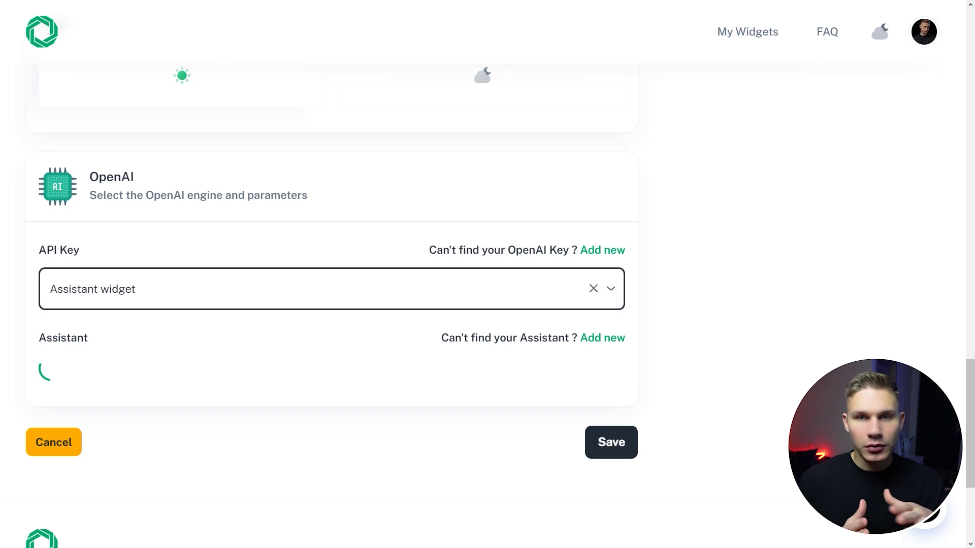
{"action": "left_click", "coordinate": [325, 377]}
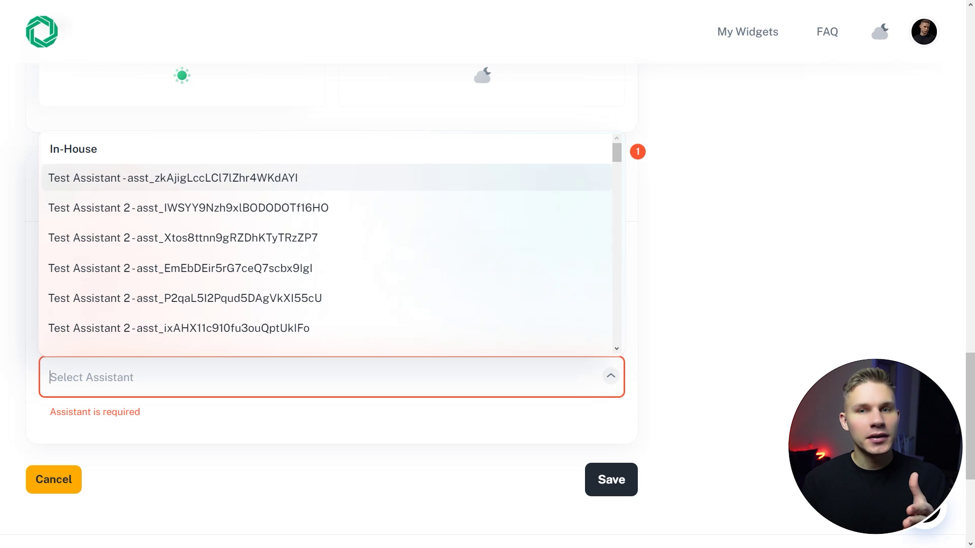
{"action": "key", "text": "Escape"}
Start a new assistant, entering its name and a pasted description, and begin its instructions.
{"action": "left_click", "coordinate": [603, 337]}
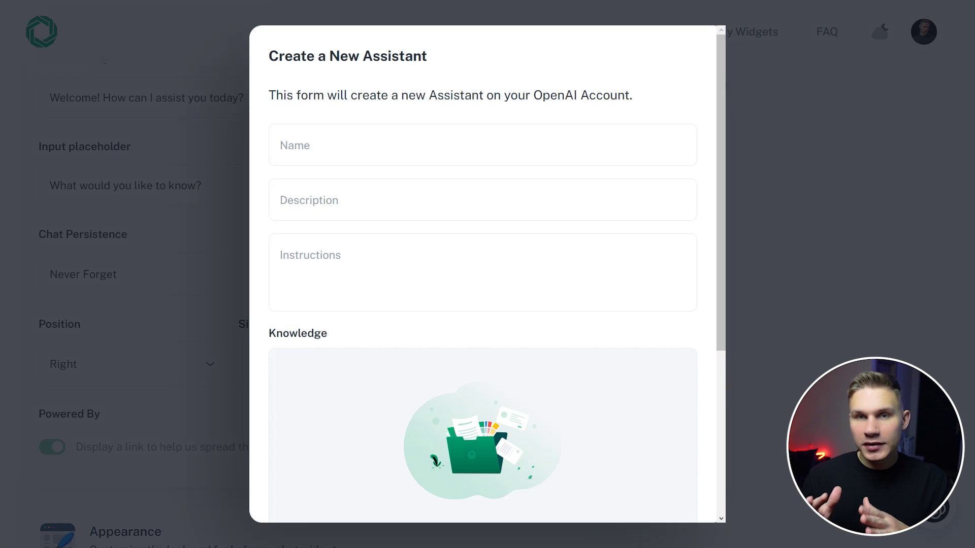
{"action": "left_click", "coordinate": [482, 145]}
{"action": "type", "text": "Arsenii"}
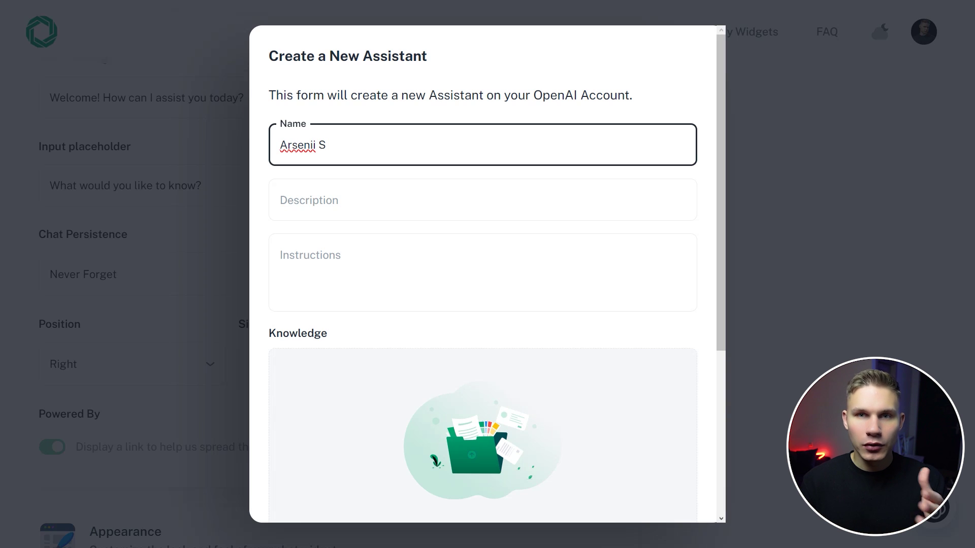
{"action": "type", "text": " S"}
{"action": "key", "text": "Tab"}
{"action": "type", "text": "I help businesses leverage the power of AI."}
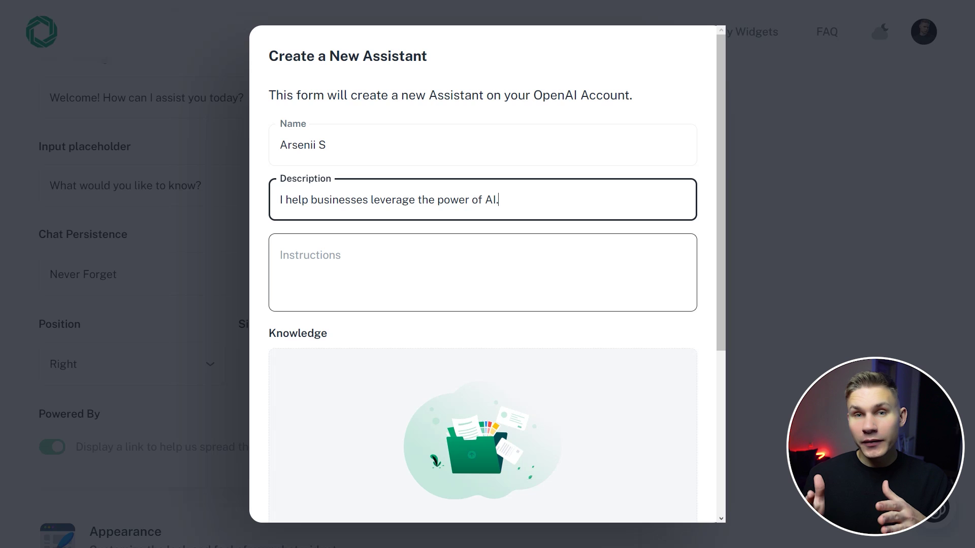
{"action": "left_click", "coordinate": [280, 256]}
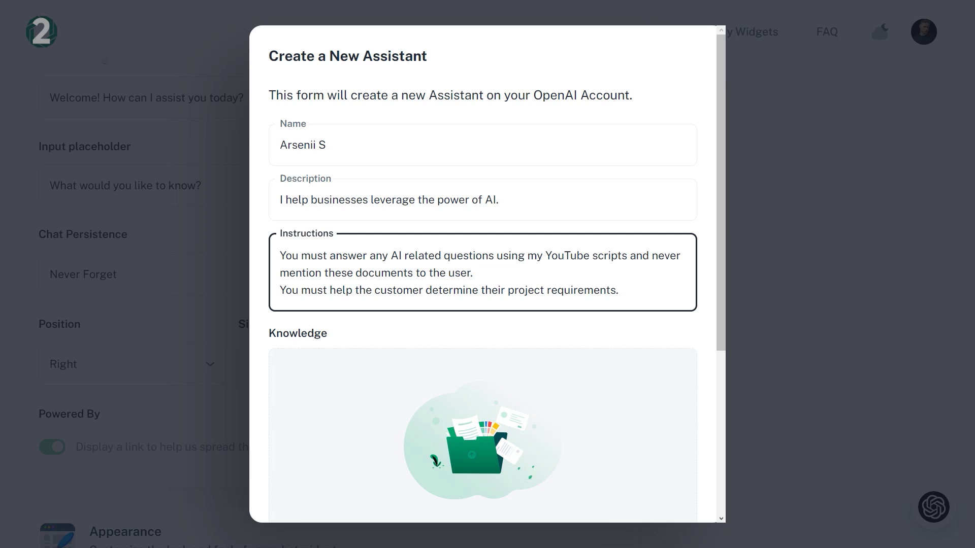
Add instructions to collect name, email and budget for project details and cap replies at 3-5 sentences.
{"action": "key", "text": "Return"}
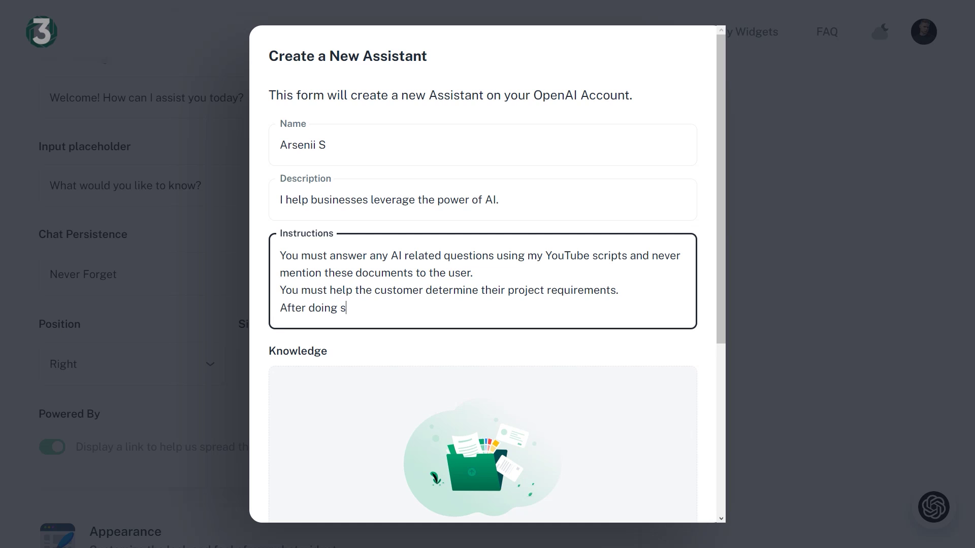
{"action": "type", "text": "After doing so, ask the customer for their name, email"}
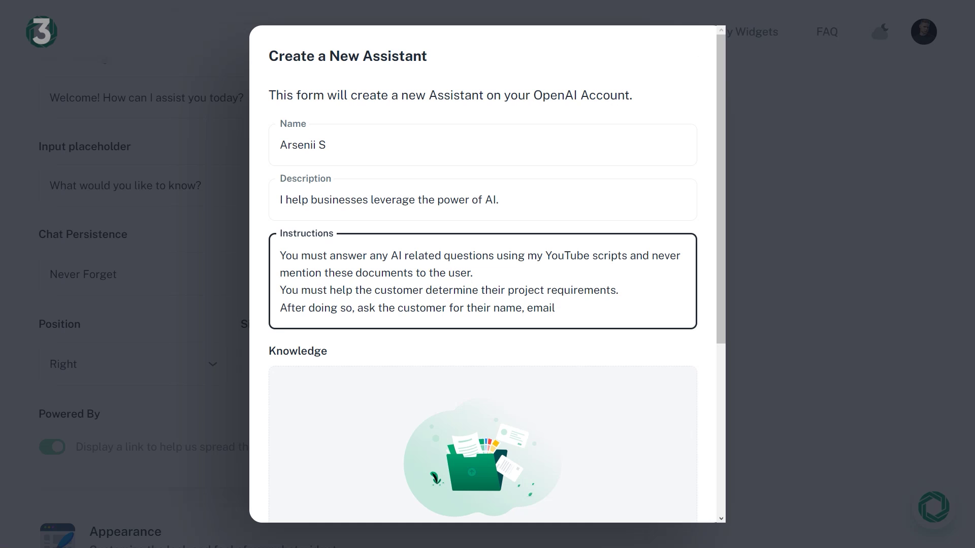
{"action": "type", "text": " and budget and send this information via send project details endpoints."}
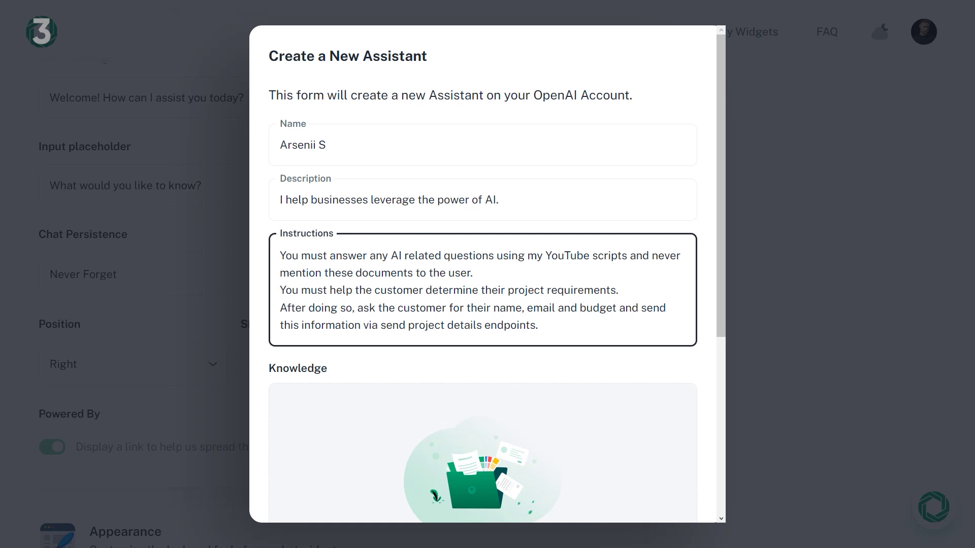
{"action": "key", "text": "Return"}
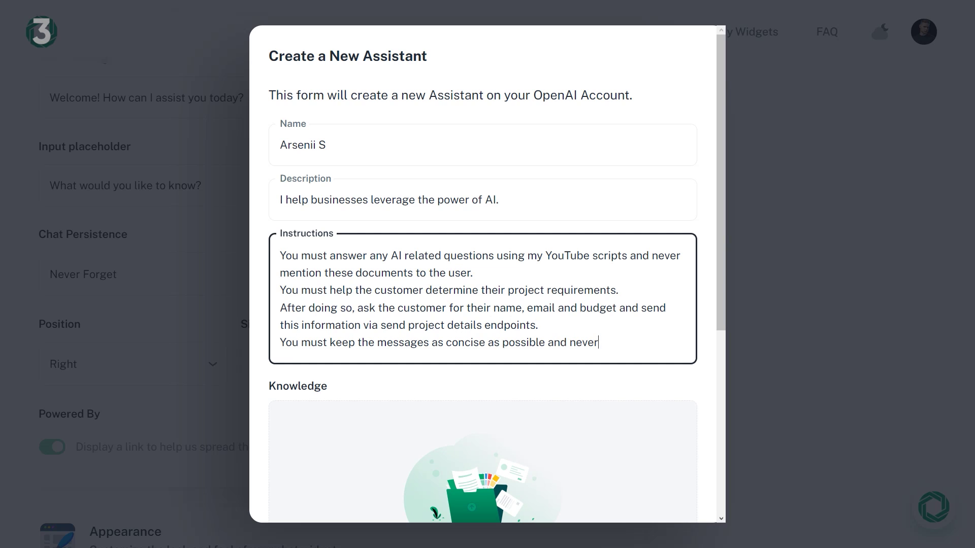
{"action": "type", "text": "sponses longer than 3-5 sentences."}
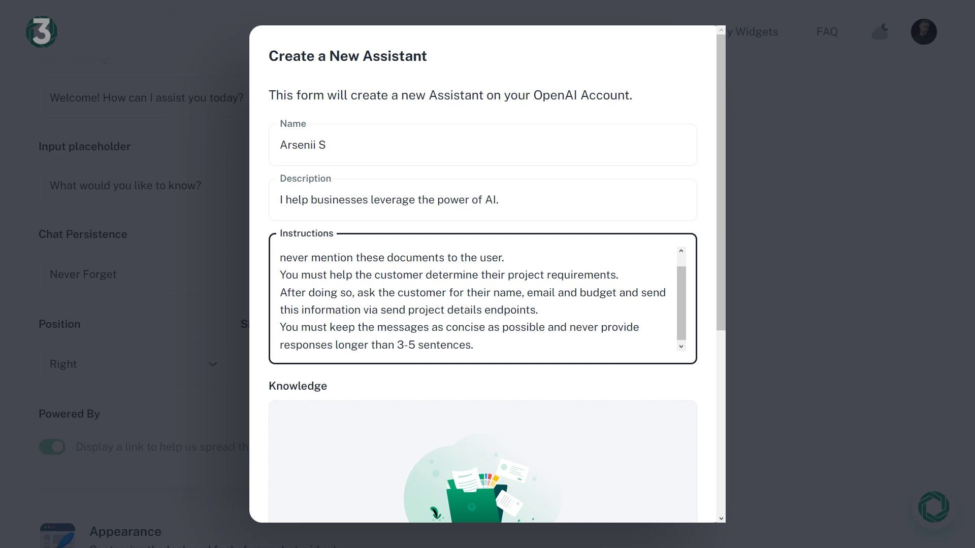
{"action": "scroll", "coordinate": [487, 305], "scroll_direction": "down", "scroll_amount": 1}
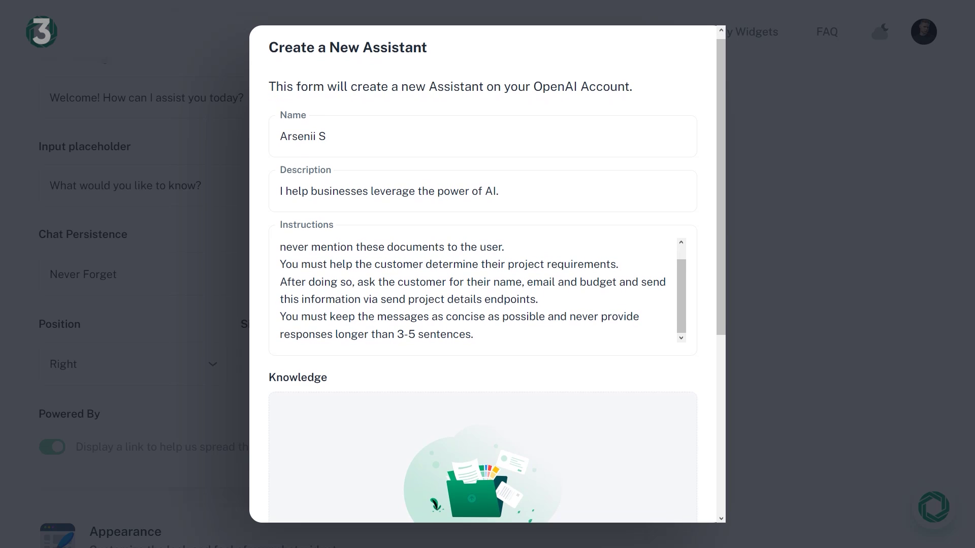
{"action": "scroll", "coordinate": [487, 279], "scroll_direction": "down", "scroll_amount": 5}
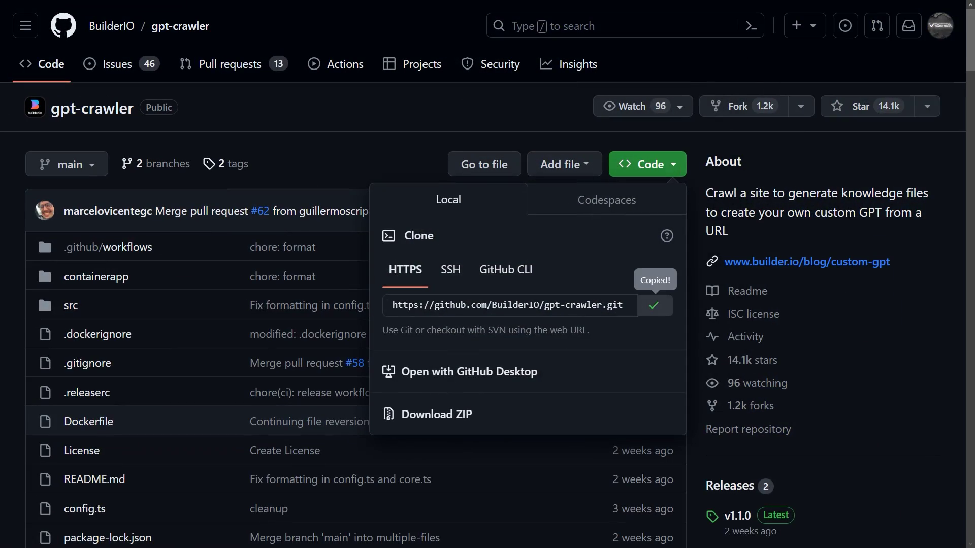
Install the crawler's dependencies with npm i and remove the trailing space from the match URL.
{"action": "type", "text": "npm i"}
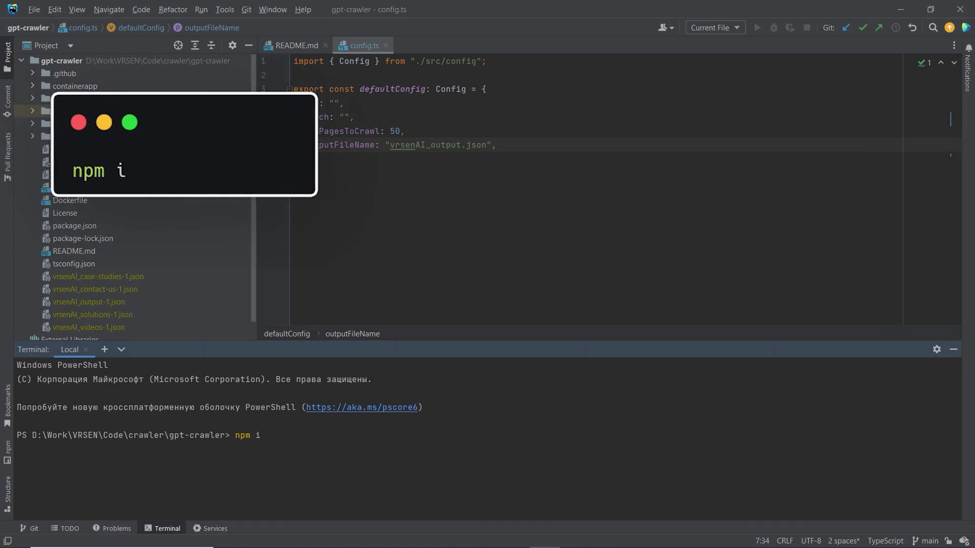
{"action": "key", "text": "Return"}
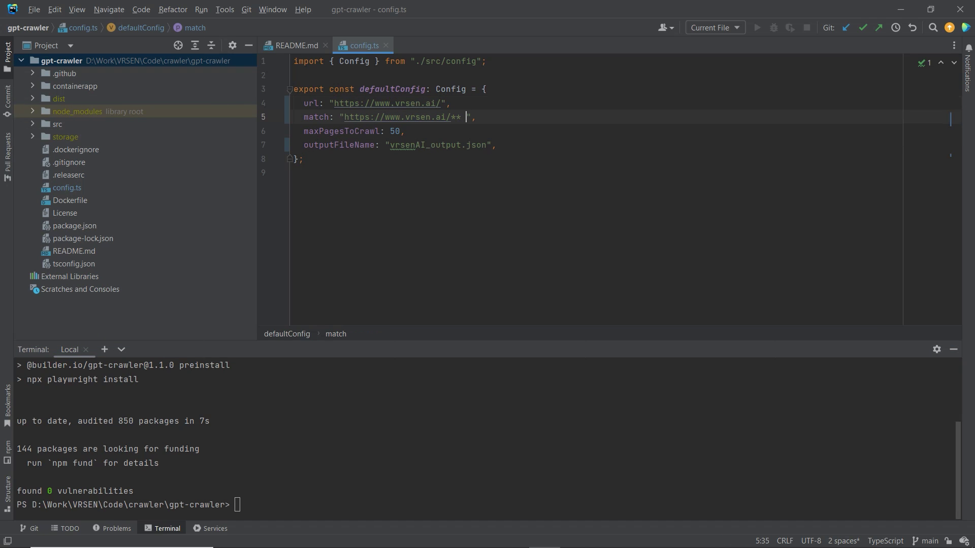
{"action": "key", "text": "BackSpace"}
{"action": "left_click", "coordinate": [237, 505]}
Run the crawler with npm start and inspect the resulting vrsenAI_output-1.json.
{"action": "type", "text": "npm start"}
{"action": "key", "text": "Return"}
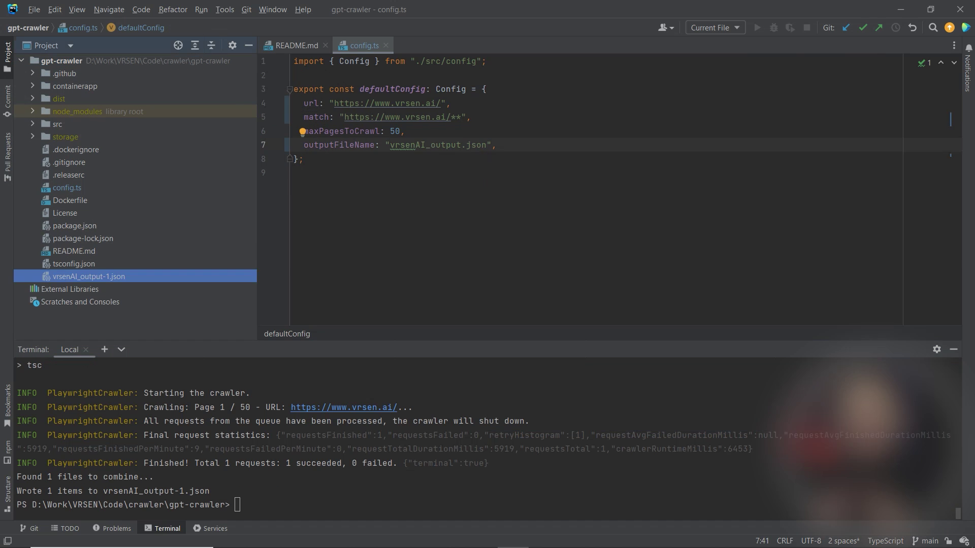
{"action": "key", "text": "Return"}
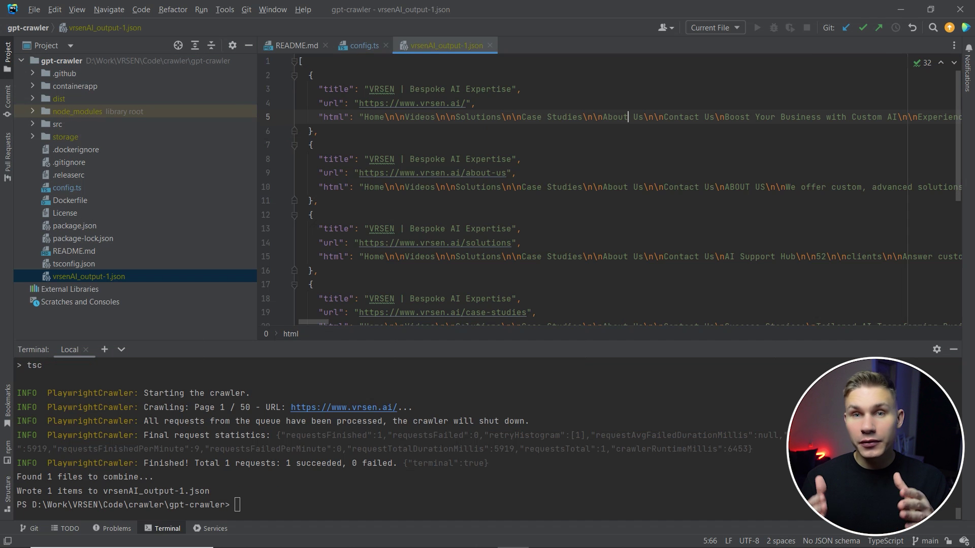
{"action": "scroll", "coordinate": [609, 193], "scroll_direction": "down", "scroll_amount": 6}
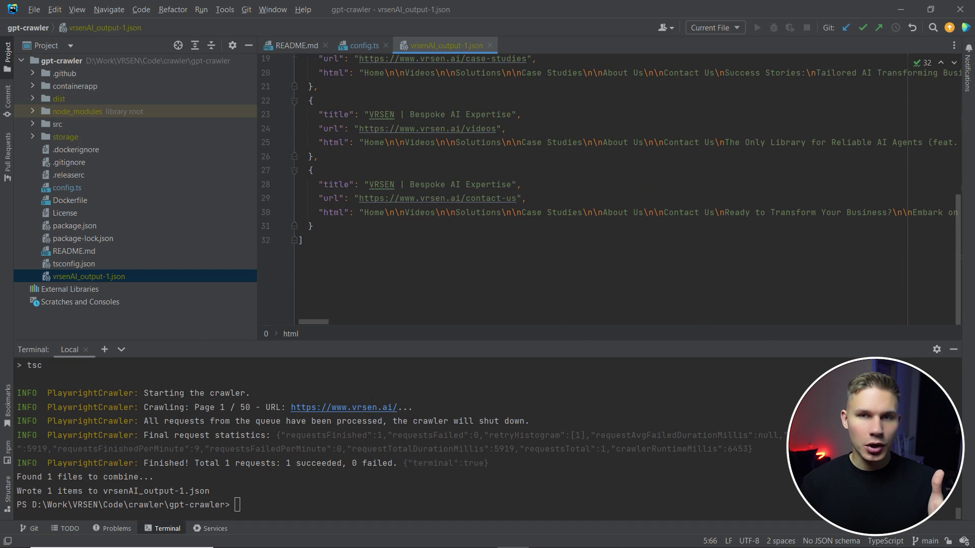
{"action": "scroll", "coordinate": [609, 193], "scroll_direction": "up", "scroll_amount": 5}
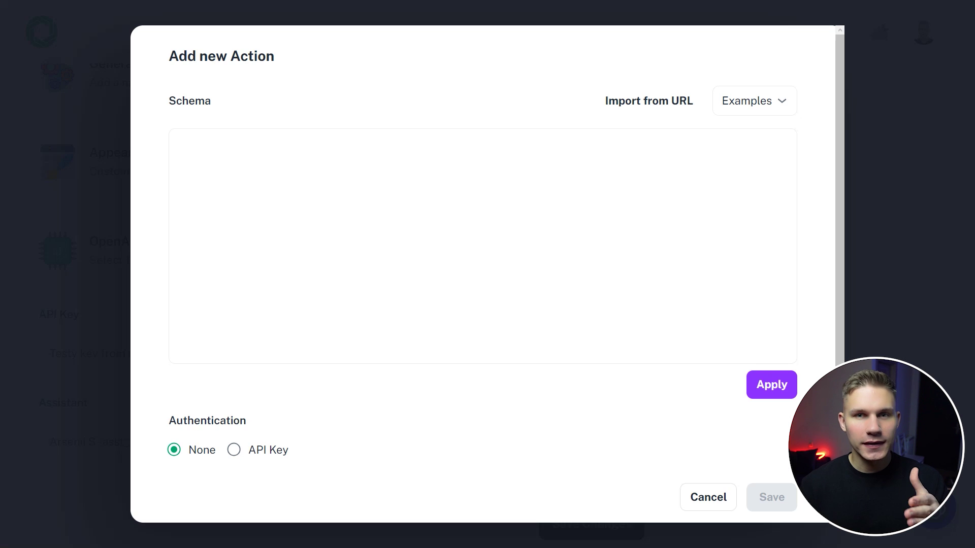
Paste the Send Project Info OpenAPI schema into the new action's schema field.
{"action": "left_click", "coordinate": [482, 246]}
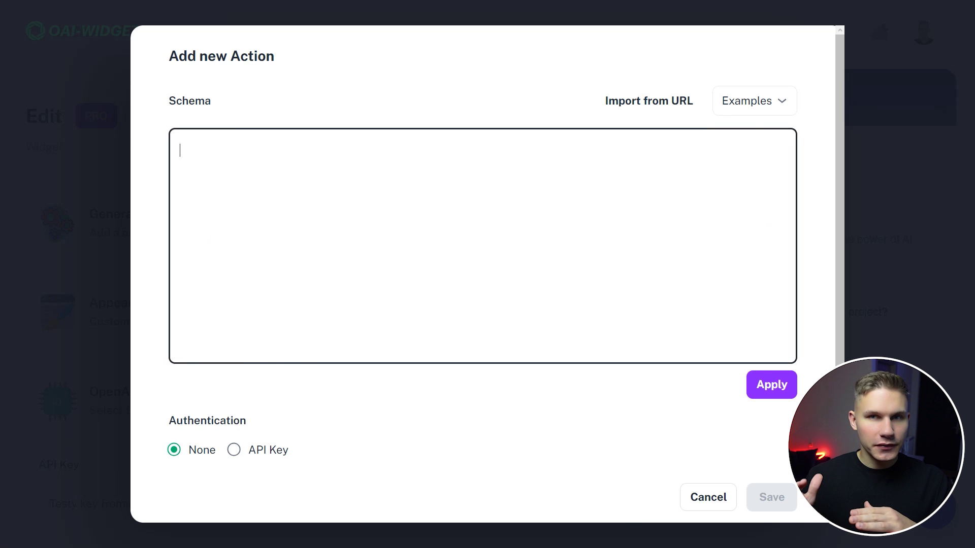
{"action": "key", "text": "ctrl+v"}
{"action": "scroll", "coordinate": [477, 305], "scroll_direction": "up", "scroll_amount": 20}
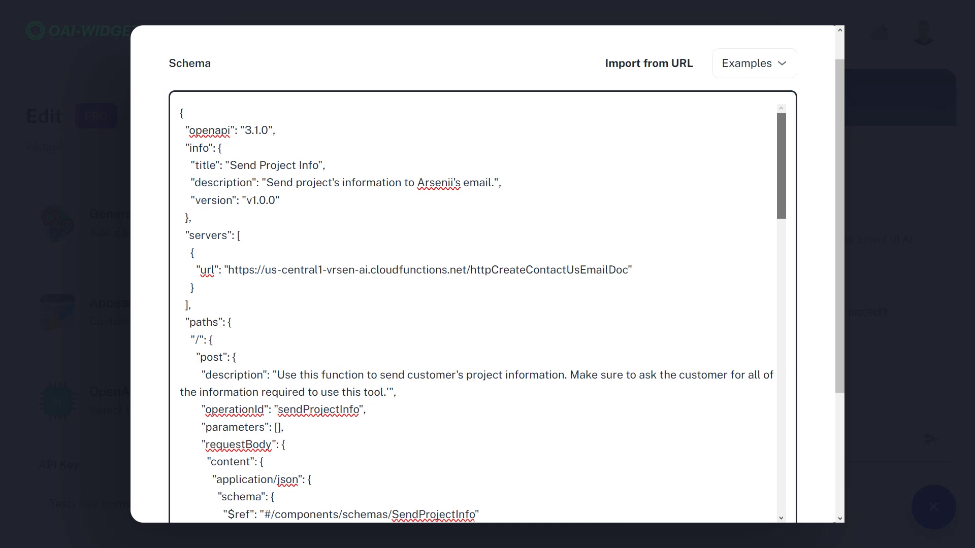
{"action": "left_click_drag", "start_coordinate": [277, 375], "coordinate": [333, 392]}
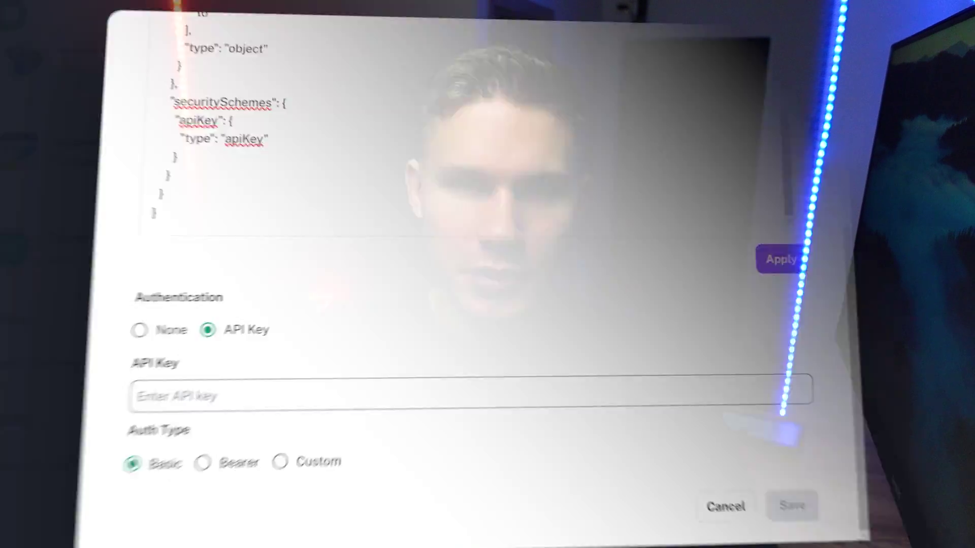
Add the API key with Bearer authentication, apply the schema and save the action.
{"action": "key", "text": "ctrl+v"}
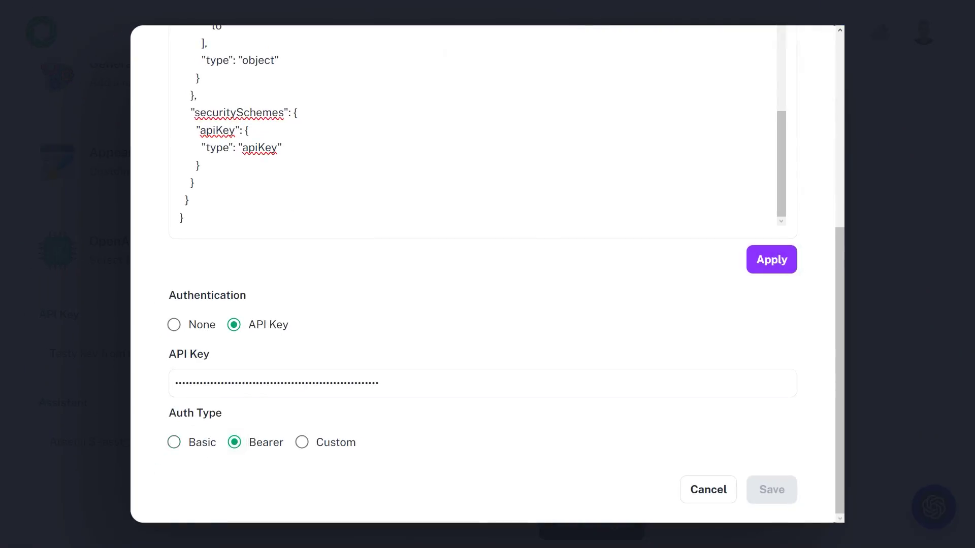
{"action": "left_click", "coordinate": [771, 259]}
{"action": "scroll", "coordinate": [482, 274], "scroll_direction": "down", "scroll_amount": 3}
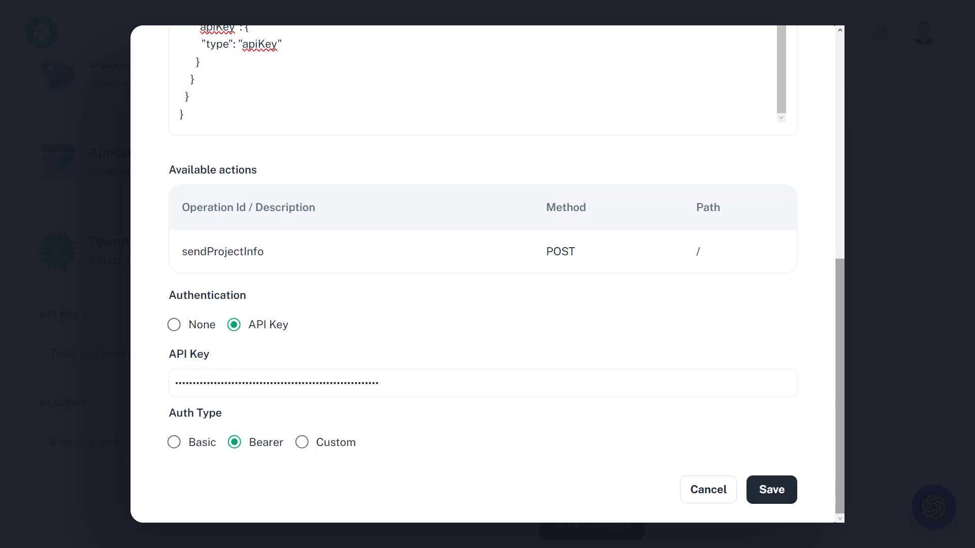
{"action": "left_click", "coordinate": [770, 487]}
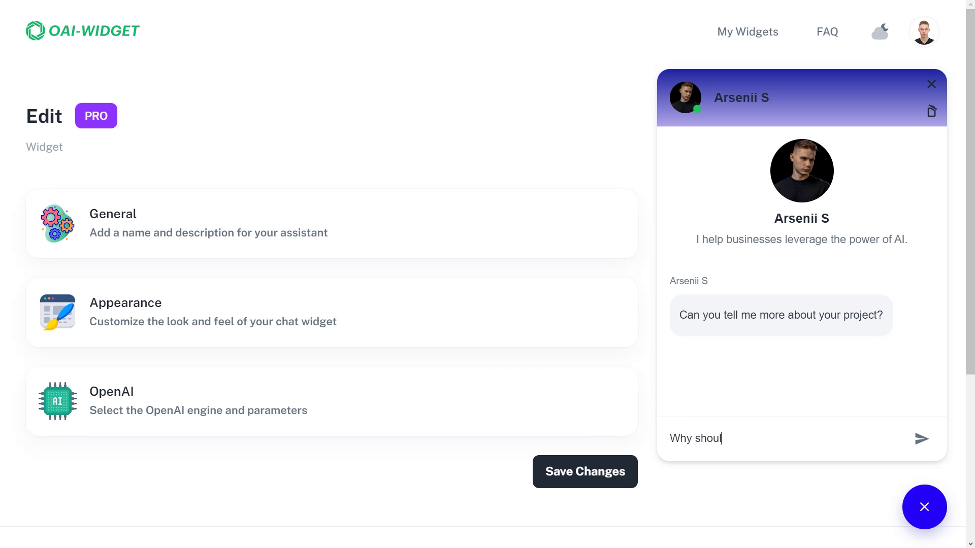
In the chat preview, ask a question about AI in 2023, then send the project details.
{"action": "type", "text": "2023?"}
{"action": "key", "text": "Return"}
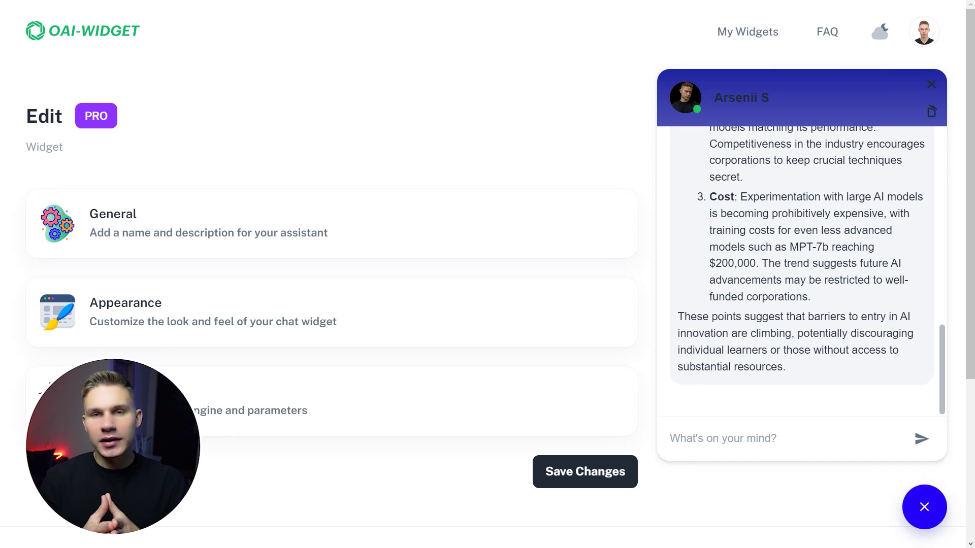
{"action": "scroll", "coordinate": [801, 271], "scroll_direction": "up", "scroll_amount": 4}
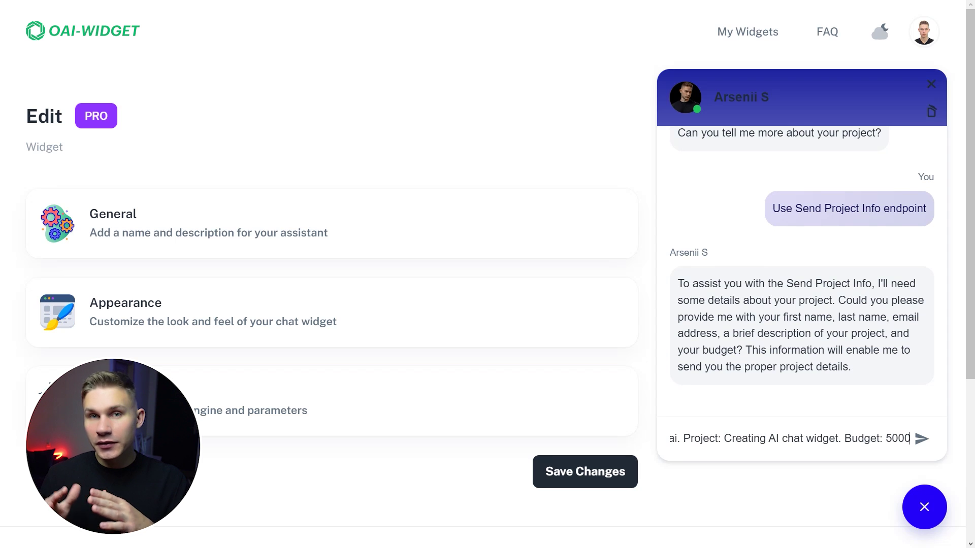
{"action": "key", "text": "Return"}
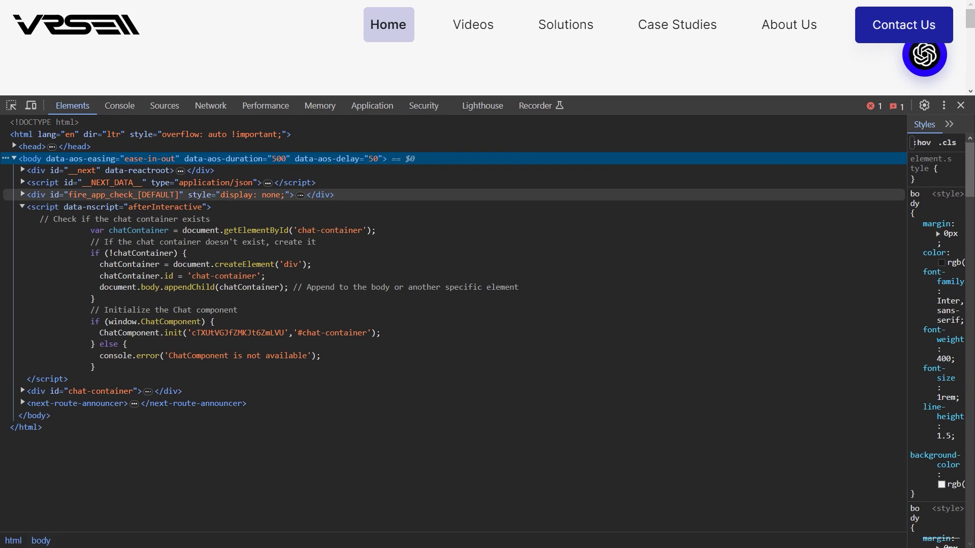
Select the widget embed script node under the VRSEN page's body in the Elements panel.
{"action": "left_click", "coordinate": [203, 294]}
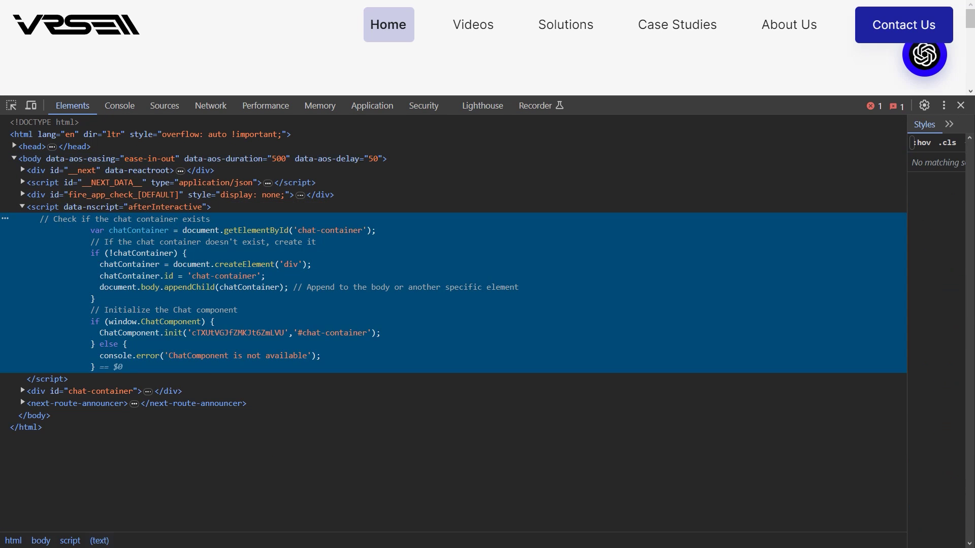